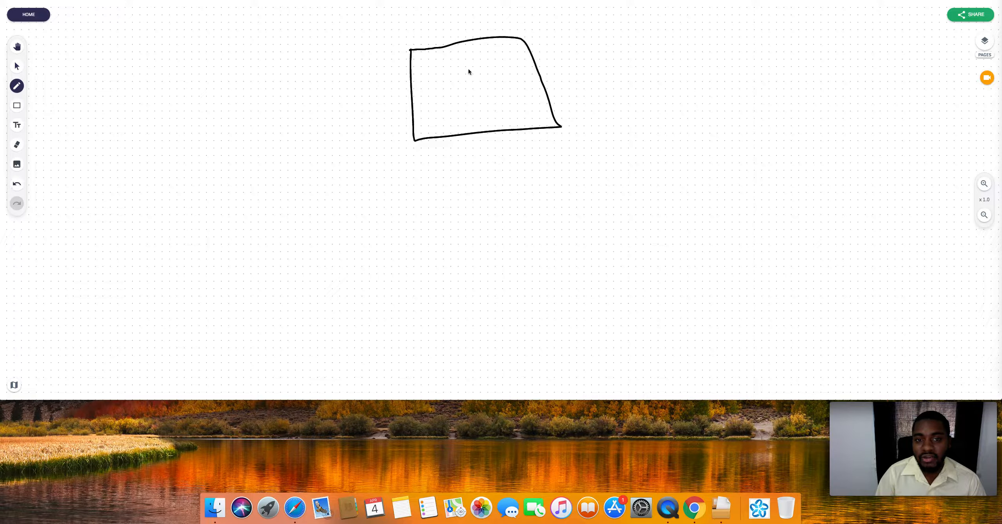
# Draw two more boxes beside the existing one, link the three with dashes, and label them T, L and O
pyautogui.moveTo(633, 34)
pyautogui.mouseDown()
pyautogui.moveTo(674, 123)
pyautogui.moveTo(721, 83)
pyautogui.moveTo(692, 35)
pyautogui.moveTo(635, 39)
pyautogui.mouseUp()
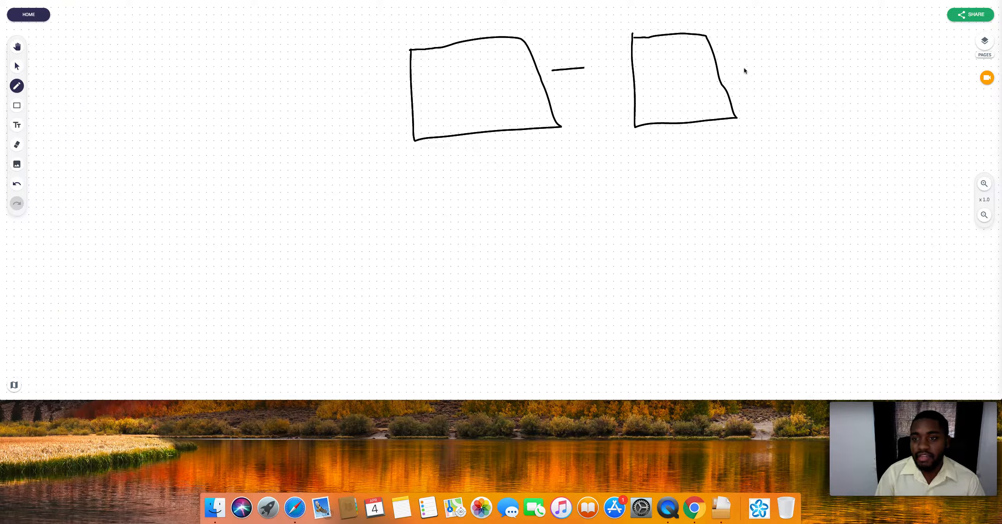
pyautogui.moveTo(847, 106)
pyautogui.mouseDown()
pyautogui.moveTo(910, 36)
pyautogui.moveTo(832, 37)
pyautogui.mouseUp()
pyautogui.moveTo(670, 65); pyautogui.dragTo(694, 78)
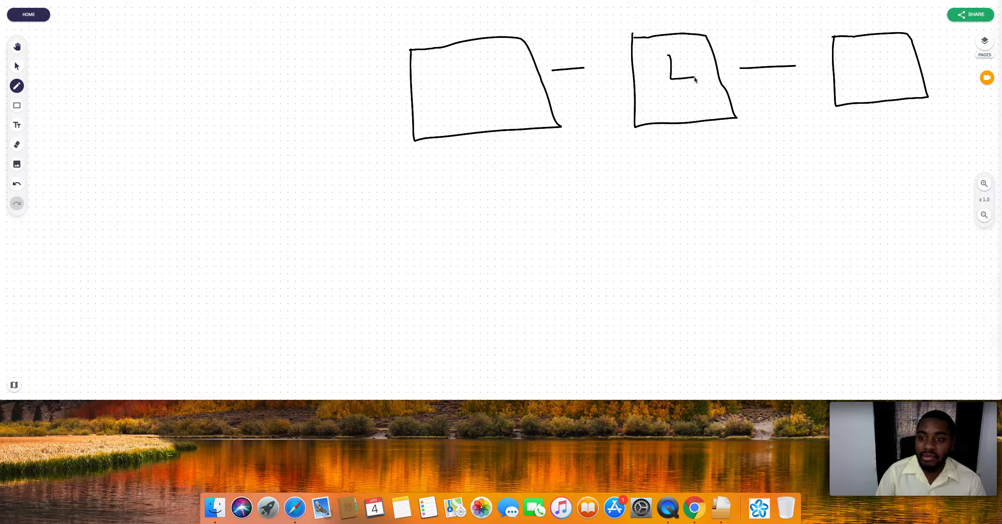
pyautogui.moveTo(449, 68); pyautogui.dragTo(484, 64)
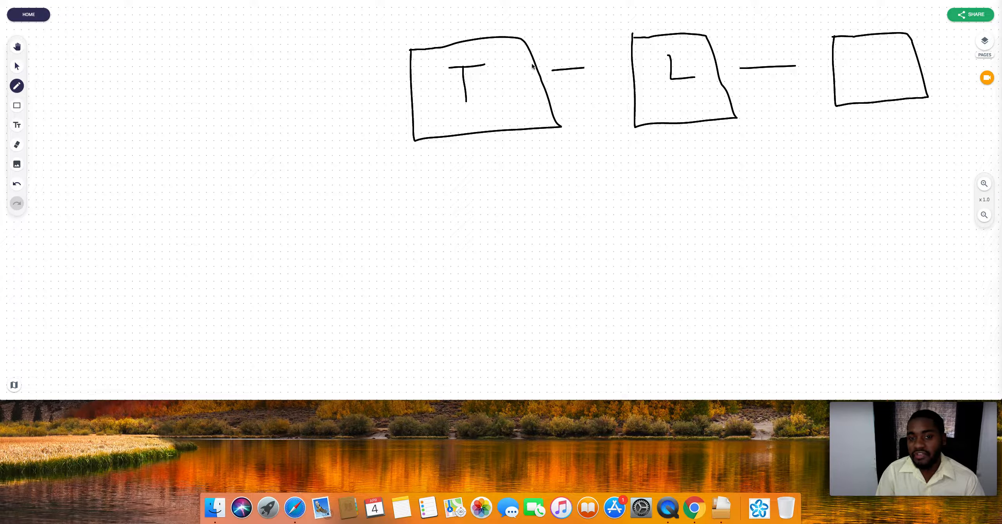
pyautogui.moveTo(861, 54); pyautogui.dragTo(866, 62)
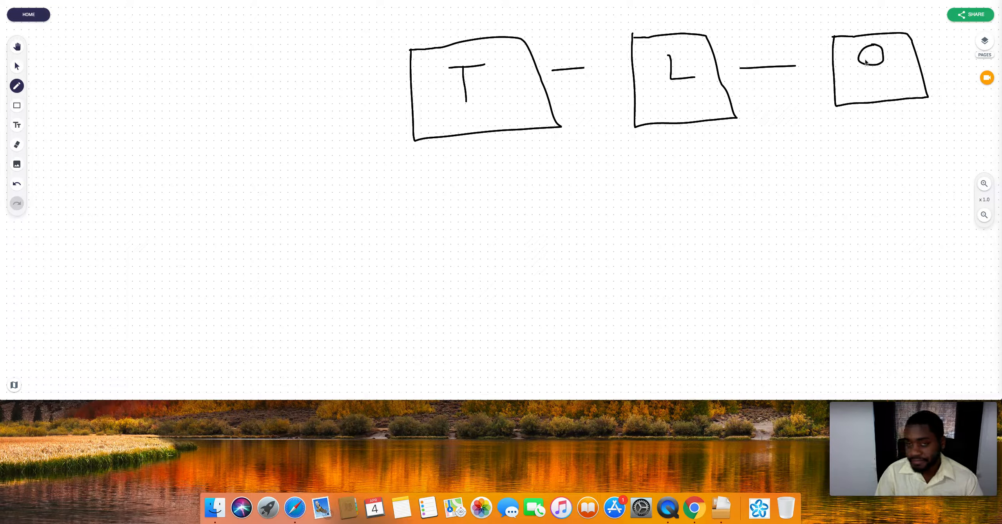
# Sketch a figure above T, arrows from T to L to O, a tick and cross on O, and a return arrow to L
pyautogui.moveTo(490, 17); pyautogui.dragTo(483, 36)
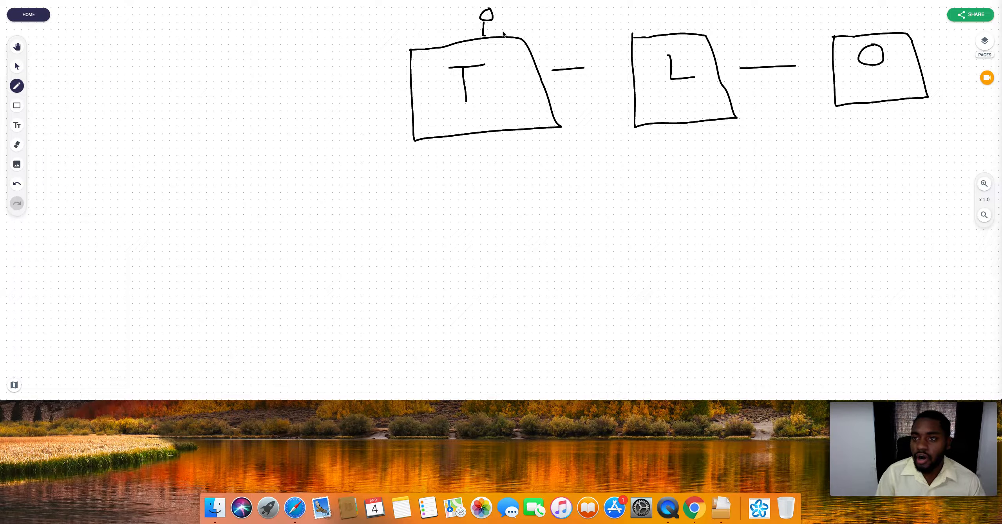
pyautogui.moveTo(622, 41); pyautogui.dragTo(618, 49)
pyautogui.moveTo(707, 36); pyautogui.dragTo(829, 38)
pyautogui.moveTo(815, 32)
pyautogui.mouseDown()
pyautogui.moveTo(826, 34)
pyautogui.moveTo(824, 45)
pyautogui.moveTo(866, 34)
pyautogui.moveTo(917, 46)
pyautogui.mouseUp()
pyautogui.moveTo(910, 31); pyautogui.dragTo(894, 52)
pyautogui.moveTo(872, 31)
pyautogui.mouseDown()
pyautogui.moveTo(775, 15)
pyautogui.moveTo(695, 27)
pyautogui.moveTo(720, 31)
pyautogui.moveTo(704, 47)
pyautogui.mouseUp()
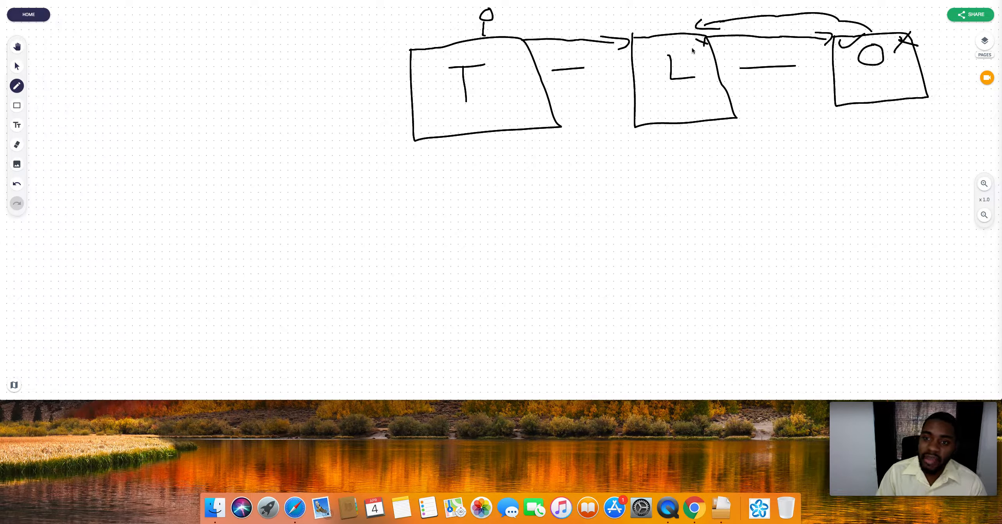
# Add a small square inside the L box's lower corner and a branch labelled E below it, and cross out the E
pyautogui.moveTo(634, 95)
pyautogui.mouseDown()
pyautogui.moveTo(651, 94)
pyautogui.moveTo(664, 125)
pyautogui.mouseUp()
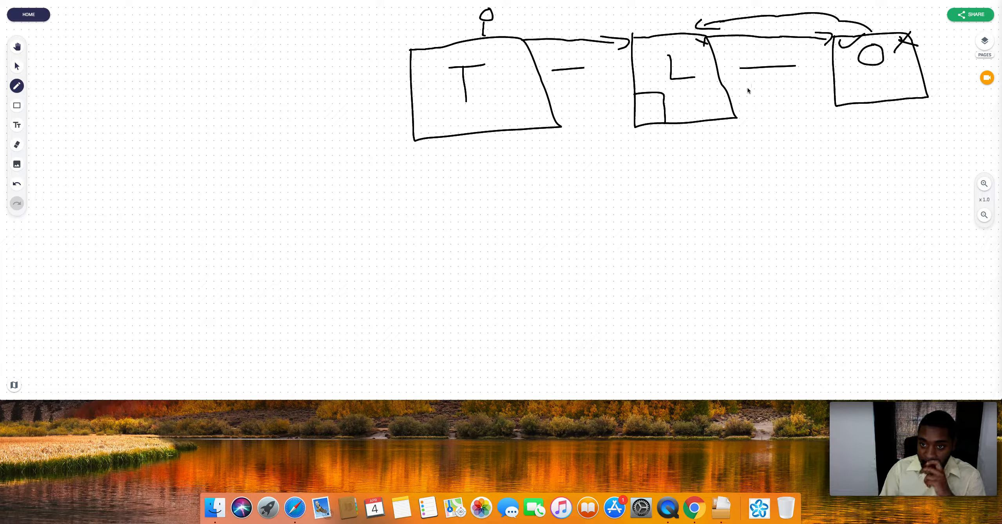
pyautogui.moveTo(685, 180); pyautogui.dragTo(760, 175)
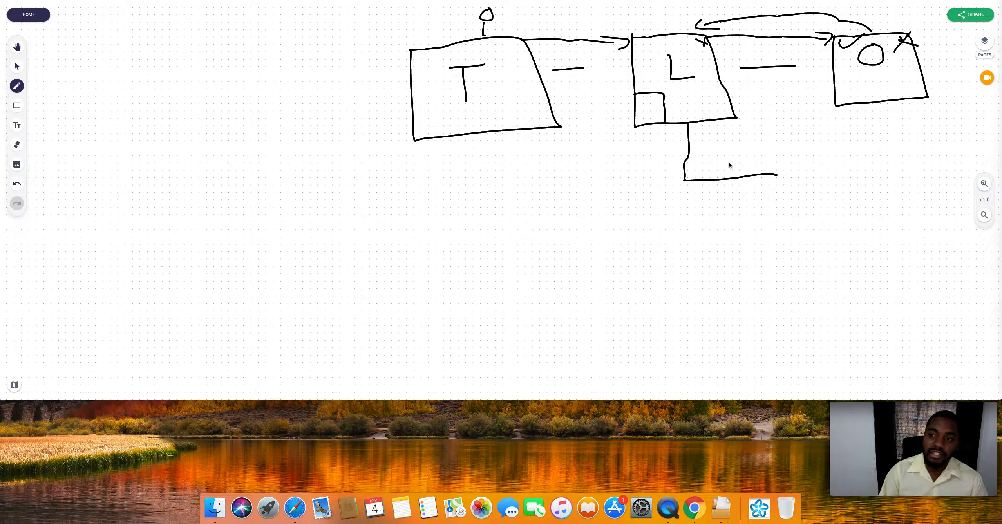
pyautogui.moveTo(701, 160)
pyautogui.mouseDown()
pyautogui.moveTo(710, 168)
pyautogui.moveTo(708, 151)
pyautogui.mouseUp()
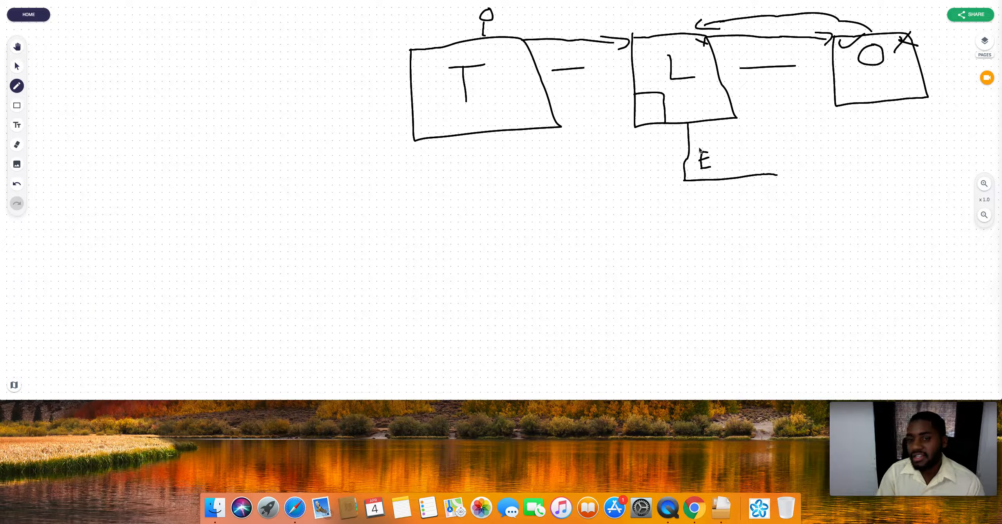
pyautogui.moveTo(681, 137); pyautogui.dragTo(733, 182)
pyautogui.moveTo(718, 128); pyautogui.dragTo(689, 184)
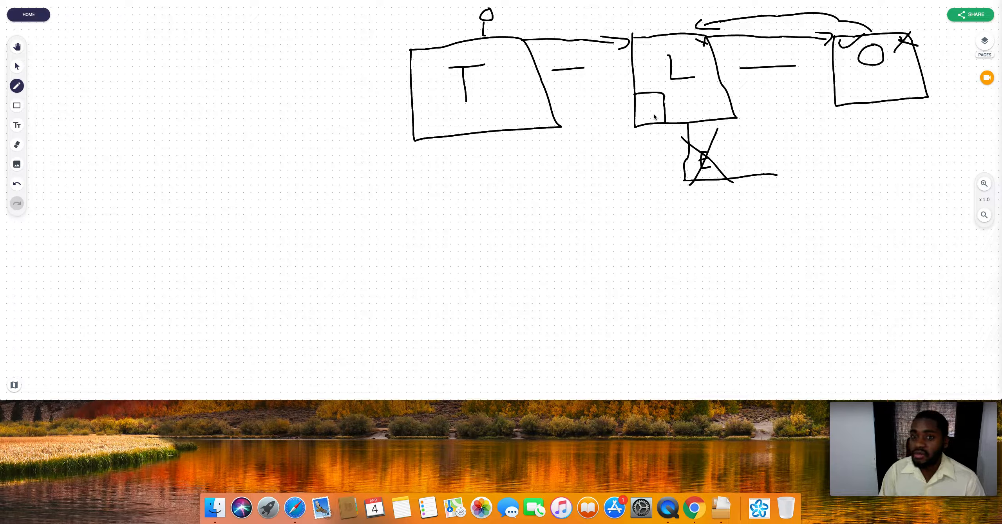
pyautogui.moveTo(660, 17)
pyautogui.mouseDown()
pyautogui.moveTo(653, 52)
pyautogui.moveTo(664, 42)
pyautogui.moveTo(636, 71)
pyautogui.mouseUp()
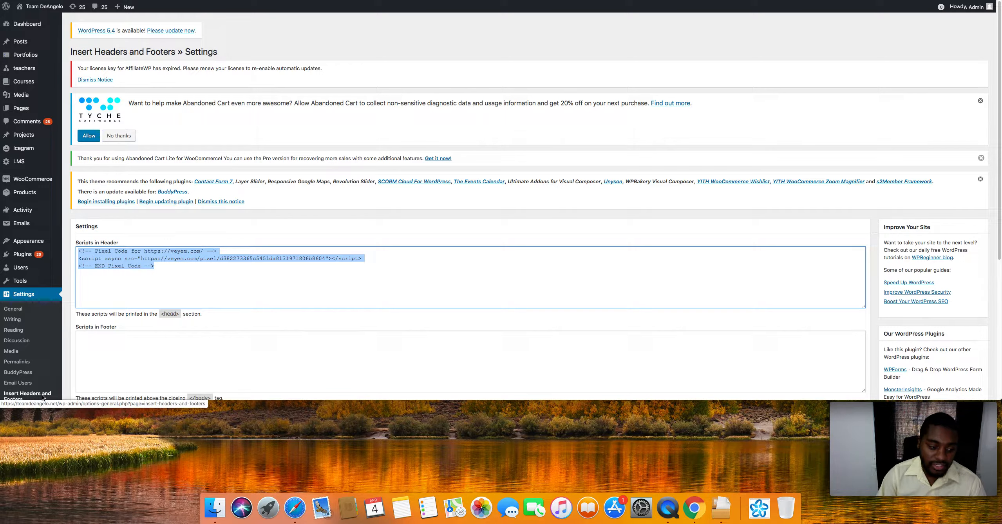
# Switch to Veyem, open its Install Script page and highlight the whole pixel code snippet
pyautogui.click(163, 260)
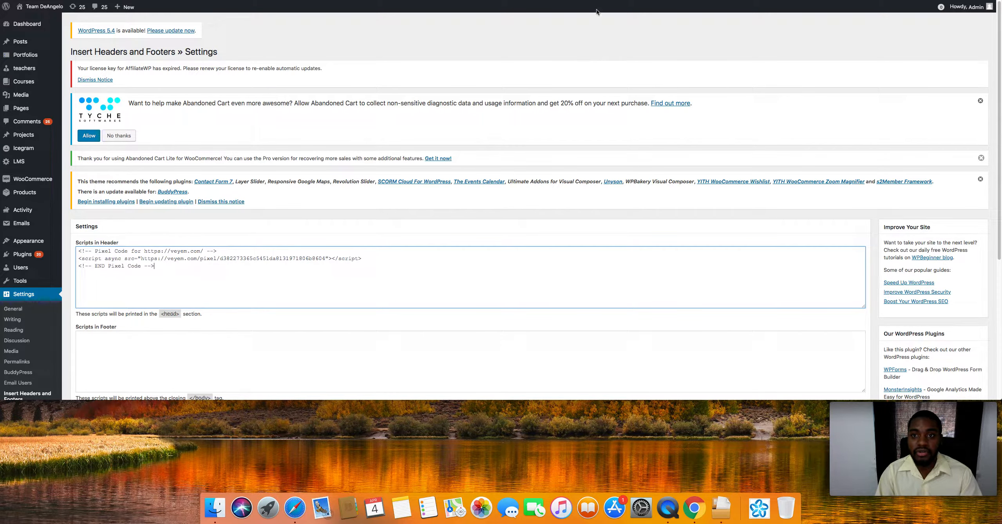
pyautogui.click(627, 1)
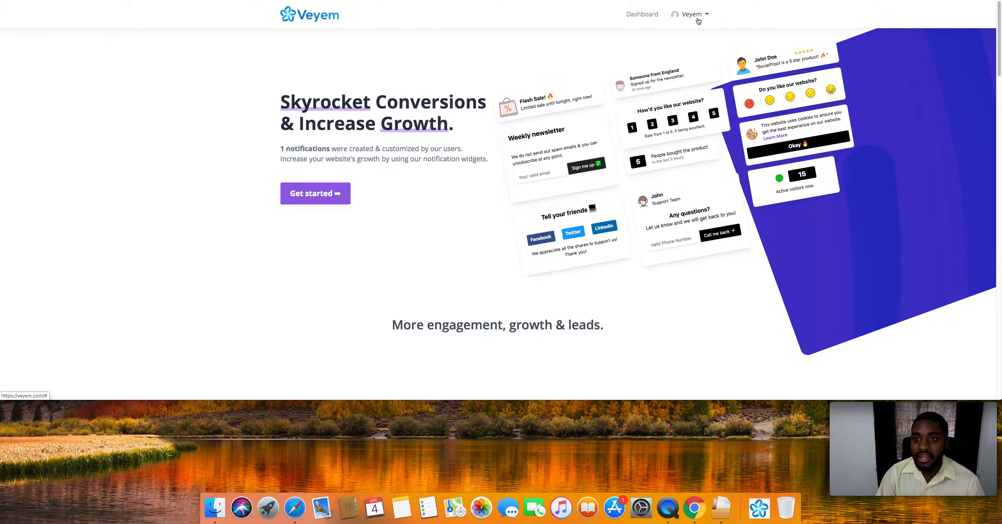
pyautogui.click(651, 12)
pyautogui.click(696, 60)
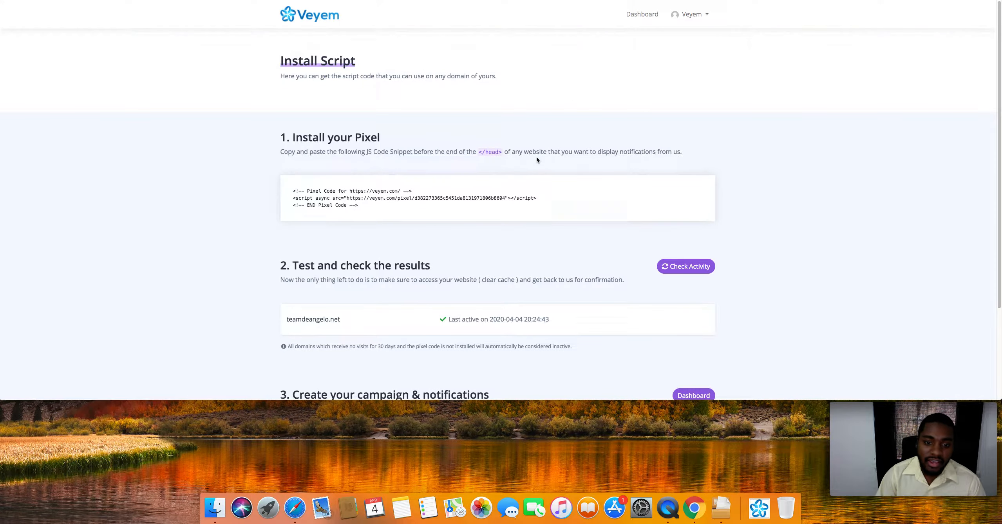
pyautogui.moveTo(364, 205); pyautogui.dragTo(288, 190)
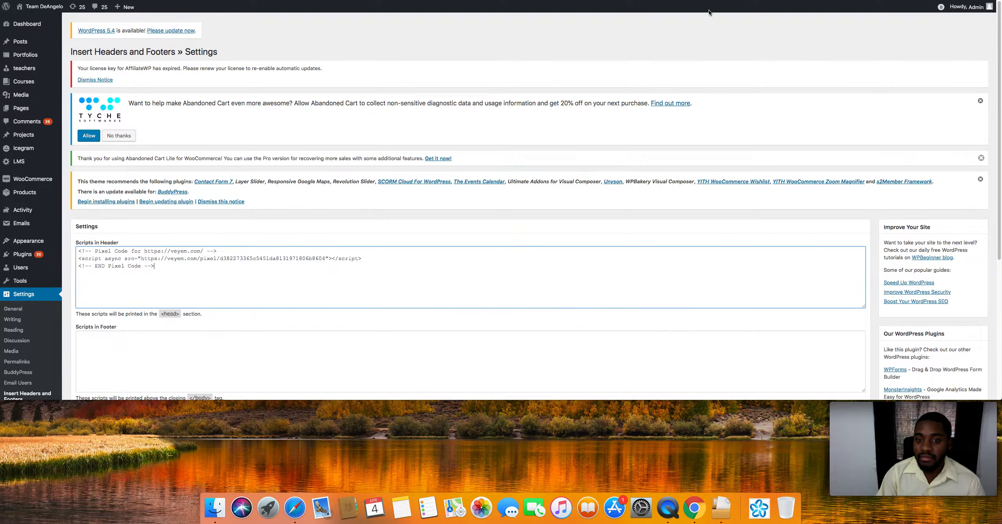
# Review the pixel code in the Scripts in Header field of the WordPress Insert Headers and Footers settings
pyautogui.moveTo(155, 266); pyautogui.dragTo(77, 251)
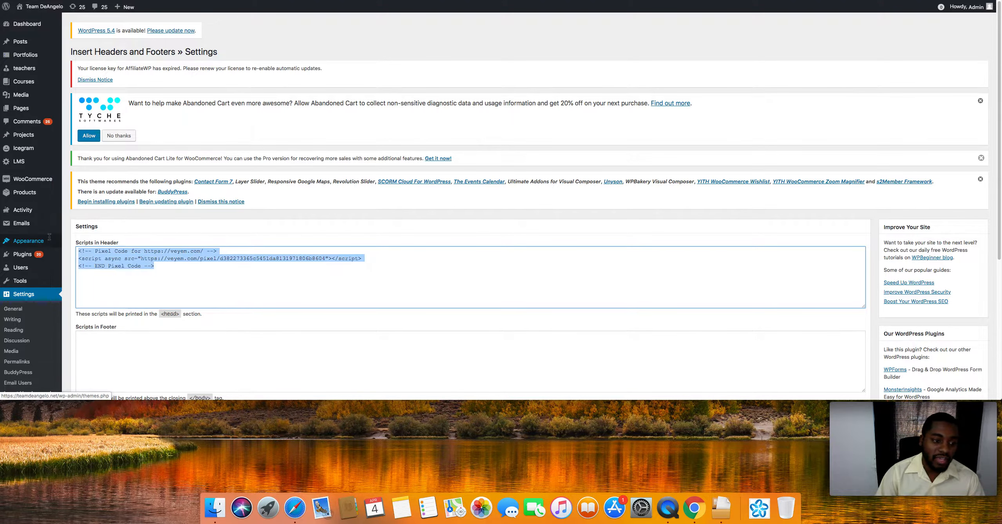
pyautogui.click(241, 234)
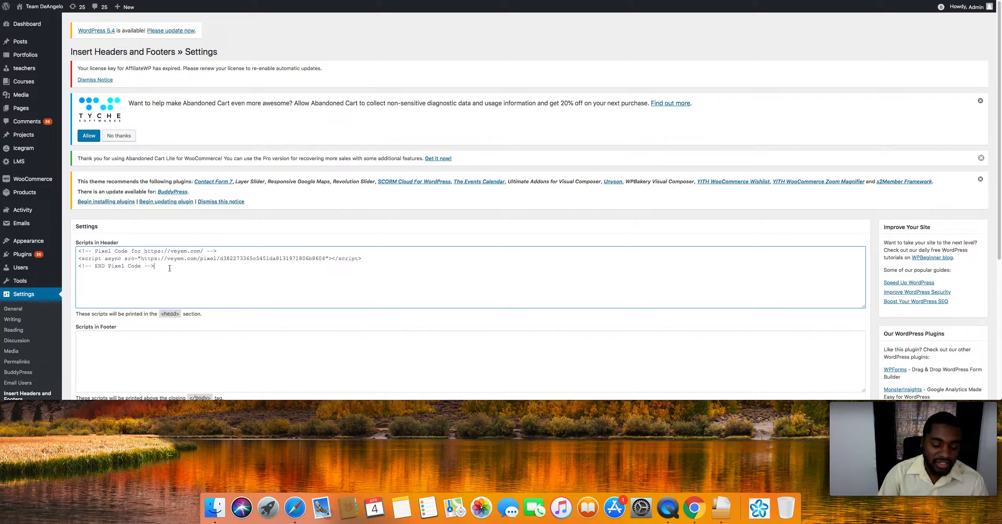
pyautogui.moveTo(177, 268); pyautogui.dragTo(78, 245)
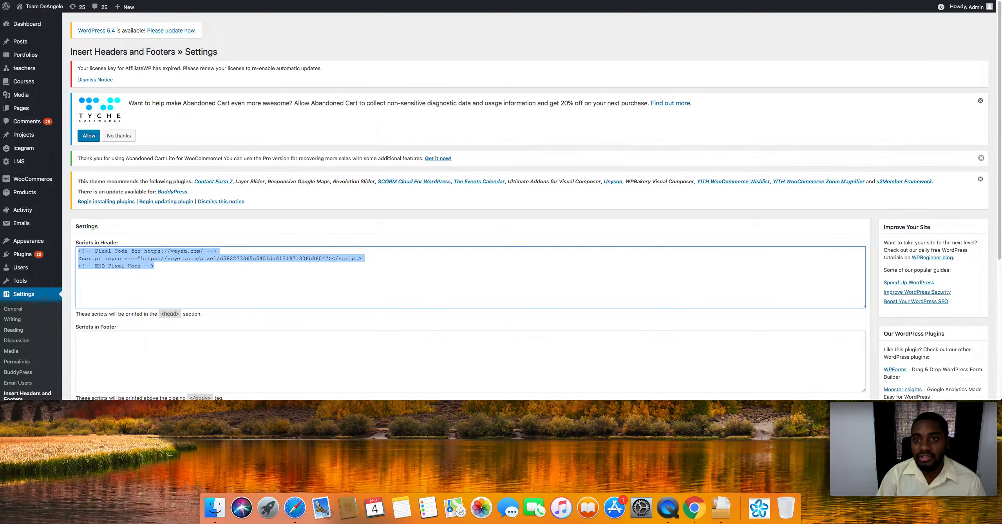
# Return to the Veyem dashboard and start a new notification named Demo in the teamdeangelo.net campaign
pyautogui.hotkey('ctrl', 'Tab')
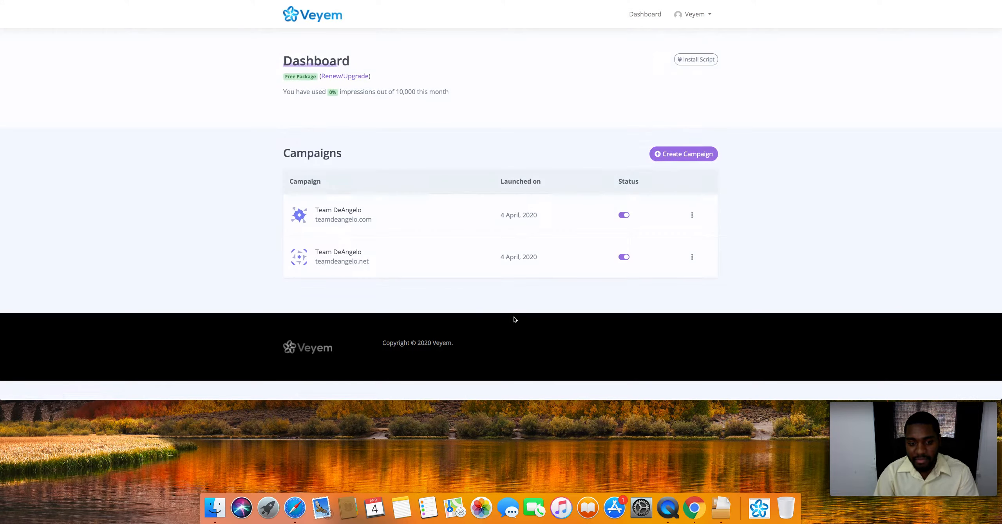
pyautogui.click(692, 257)
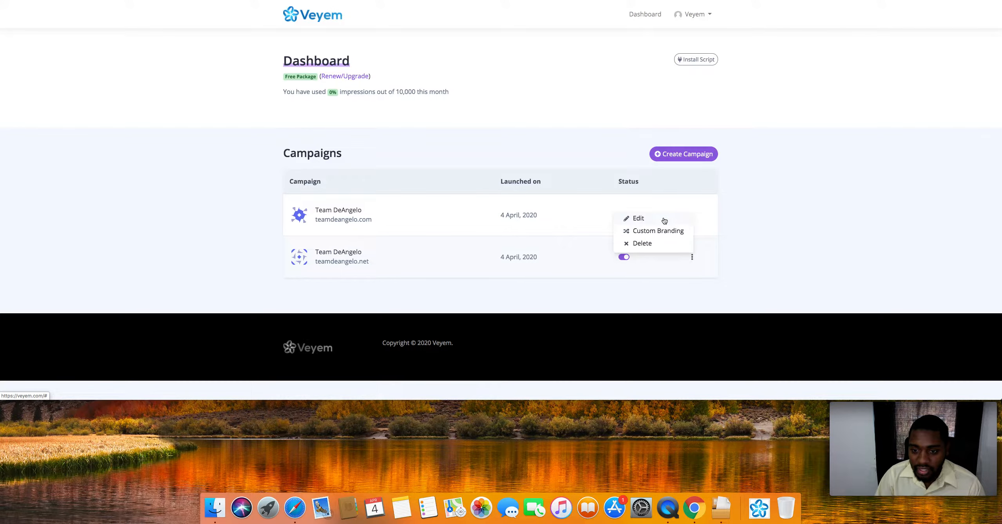
pyautogui.click(539, 243)
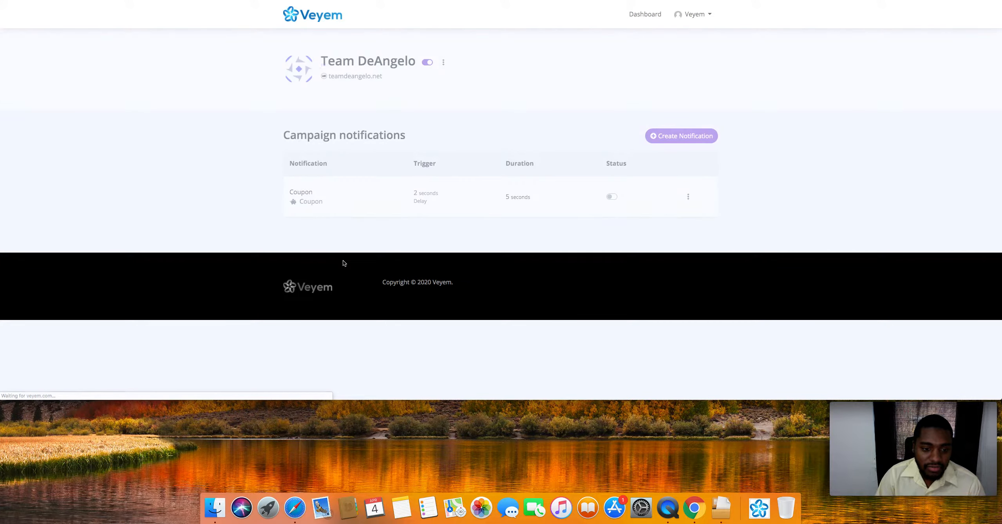
pyautogui.click(667, 145)
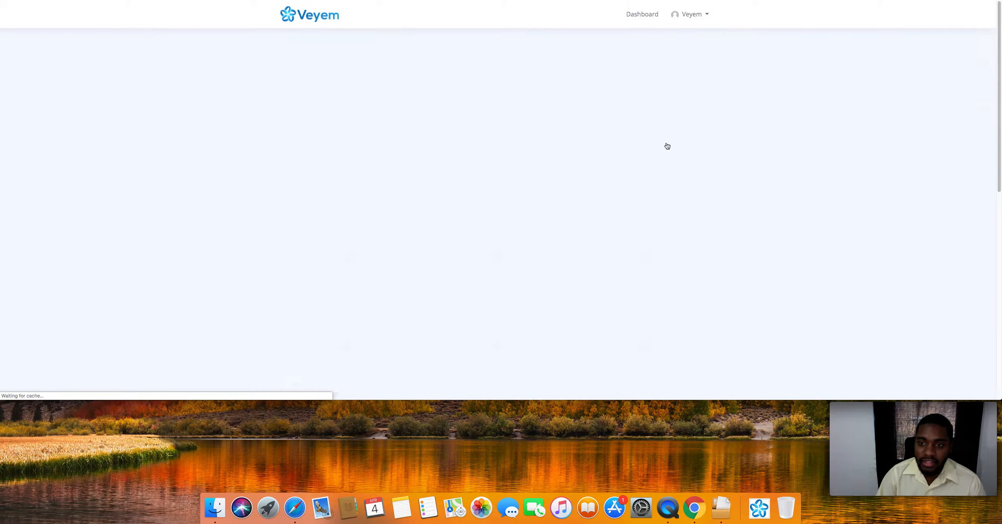
pyautogui.click(496, 199)
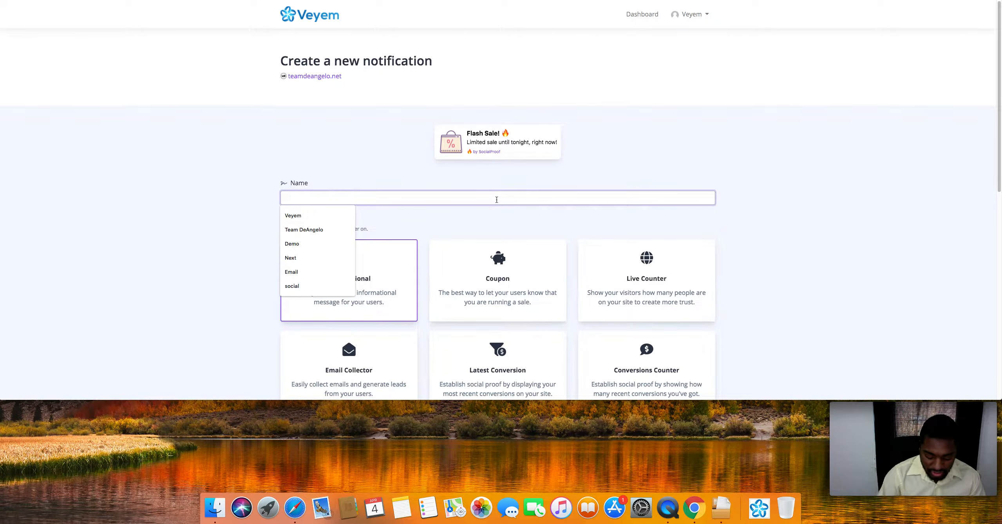
pyautogui.write('Demo')
pyautogui.click(487, 171)
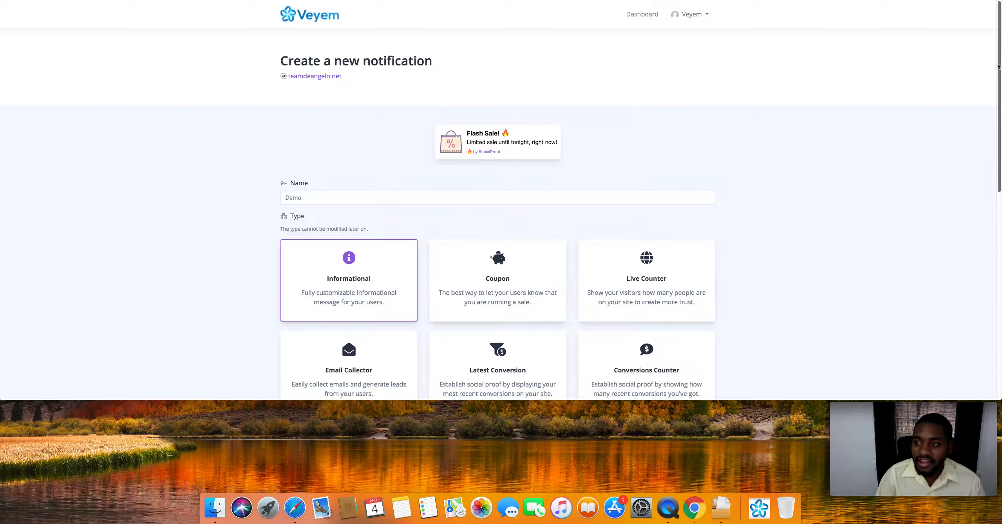
# Preview the Coupon, Live Counter, Email Collector, Latest Conversion and Conversions Counter notification types
pyautogui.scroll(-4, 995, 90)
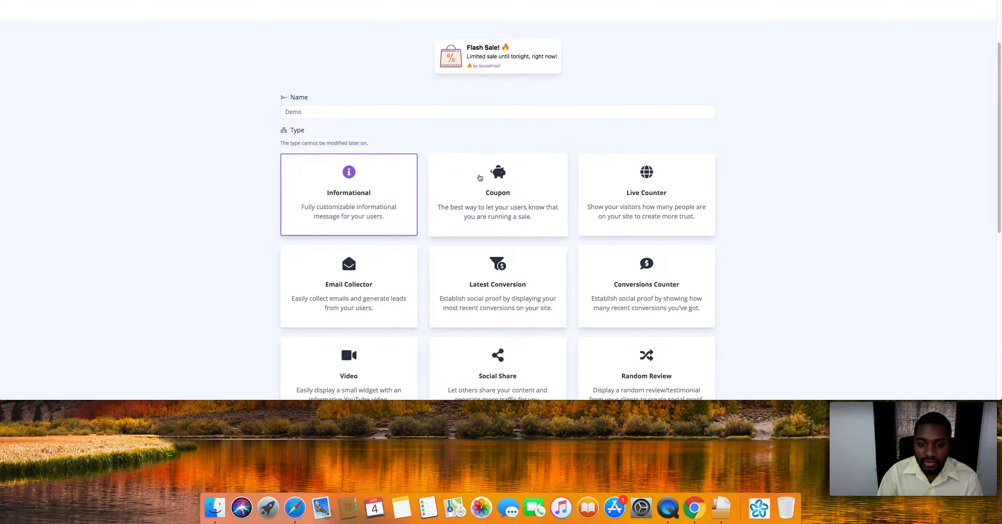
pyautogui.click(490, 203)
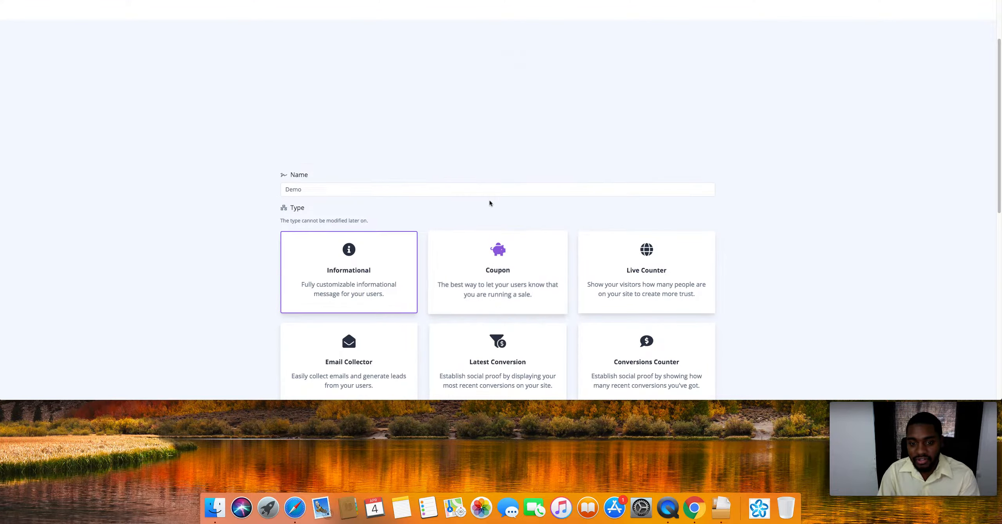
pyautogui.click(668, 252)
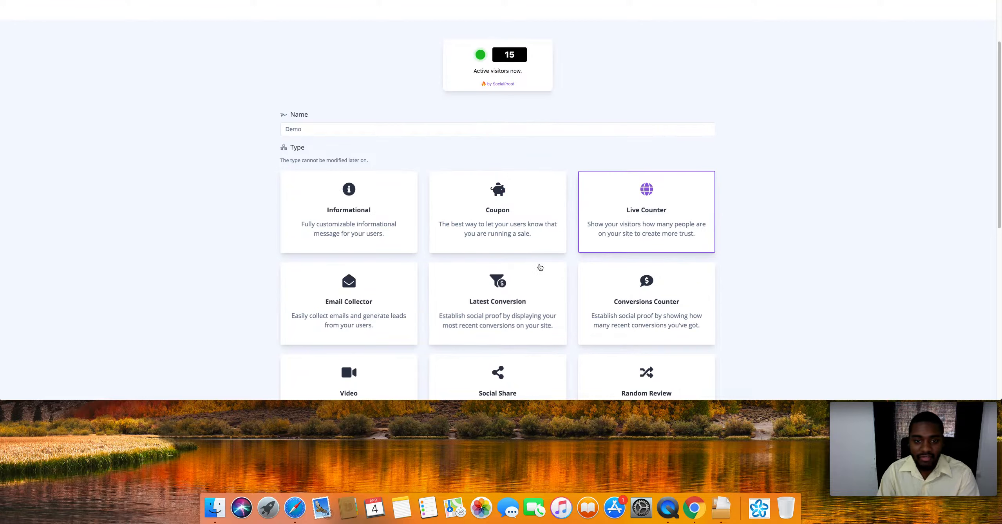
pyautogui.click(385, 298)
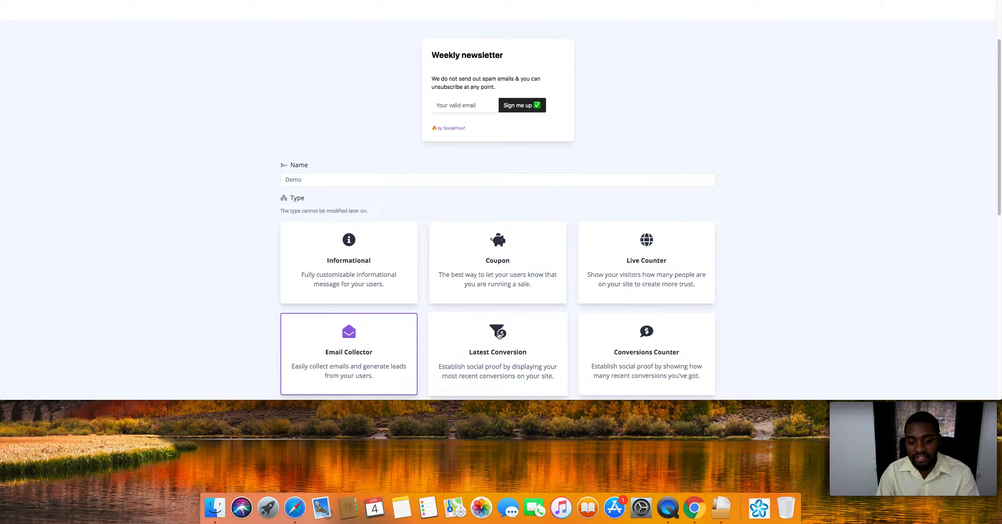
pyautogui.click(498, 334)
pyautogui.click(615, 306)
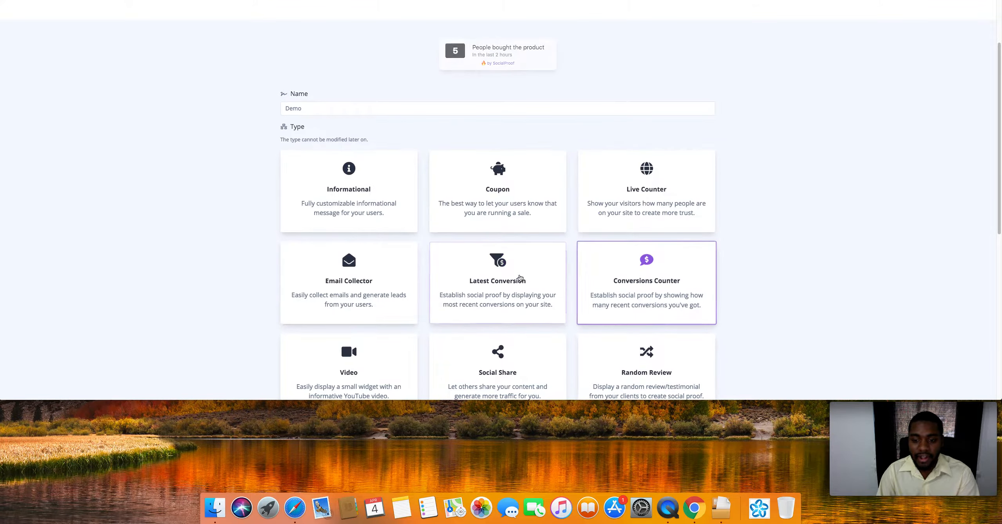
# Choose the Informational type and create the Demo notification
pyautogui.click(385, 215)
pyautogui.scroll(-5, 385, 215)
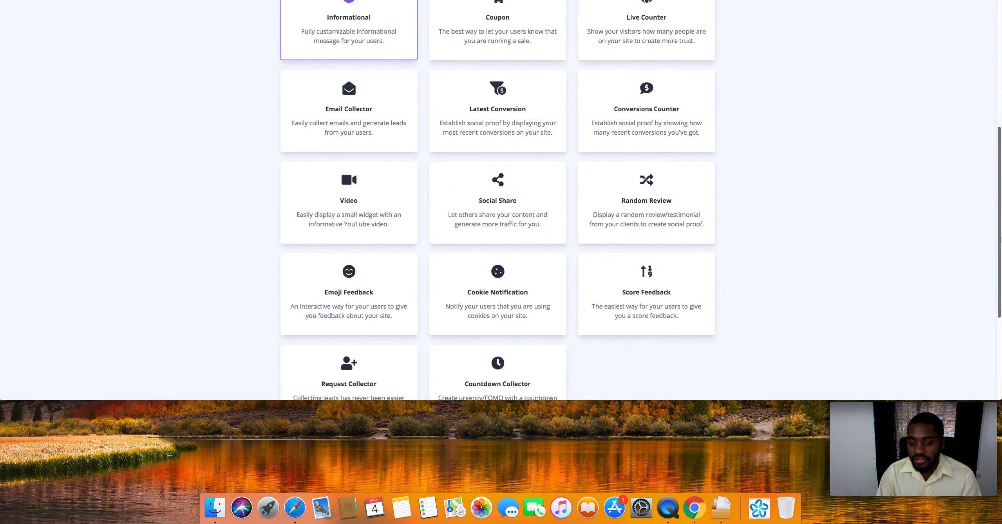
pyautogui.scroll(-3, 497, 196)
pyautogui.click(556, 352)
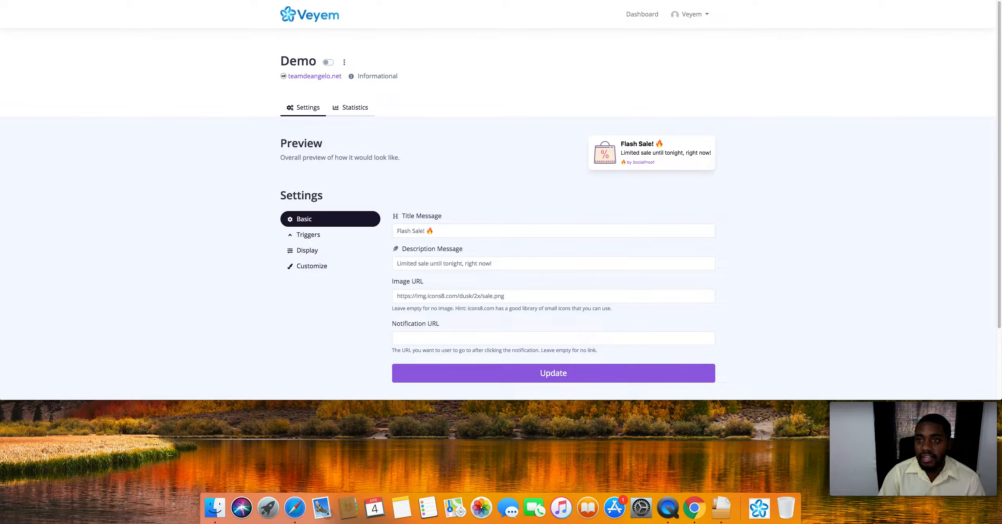
# Check the Free Samples Helper offer in Oryax, and replace "Flash Sale" with "Free Sample" in the Veyem notification's title message
pyautogui.click(885, 0)
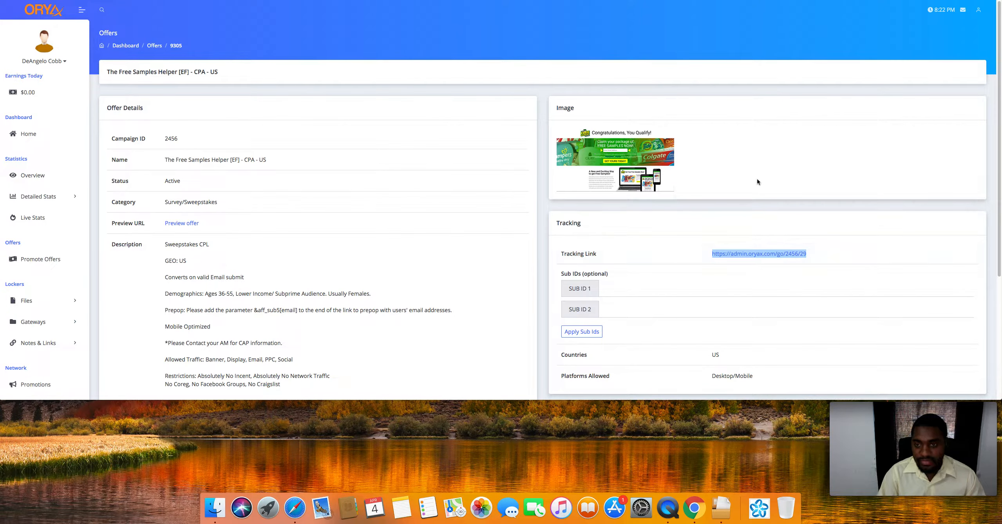
pyautogui.click(554, 0)
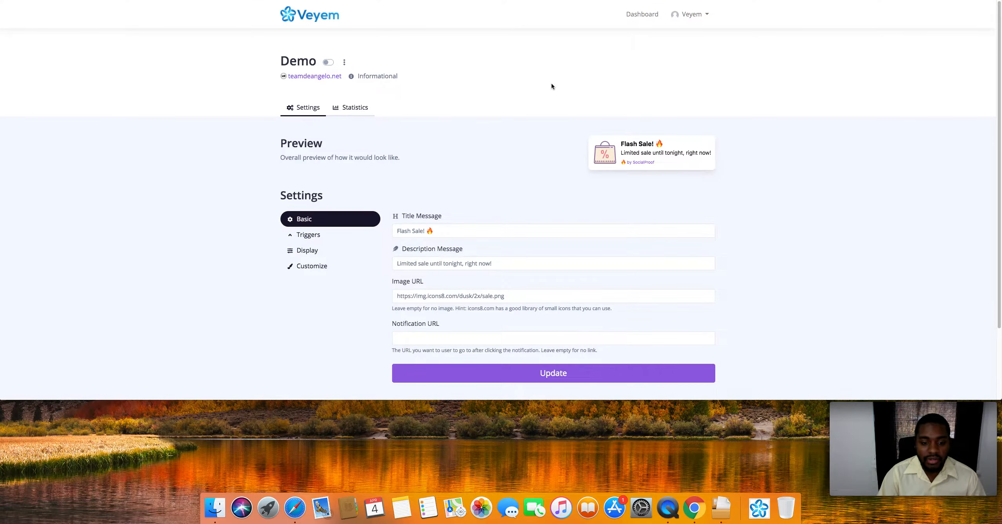
pyautogui.click(431, 231)
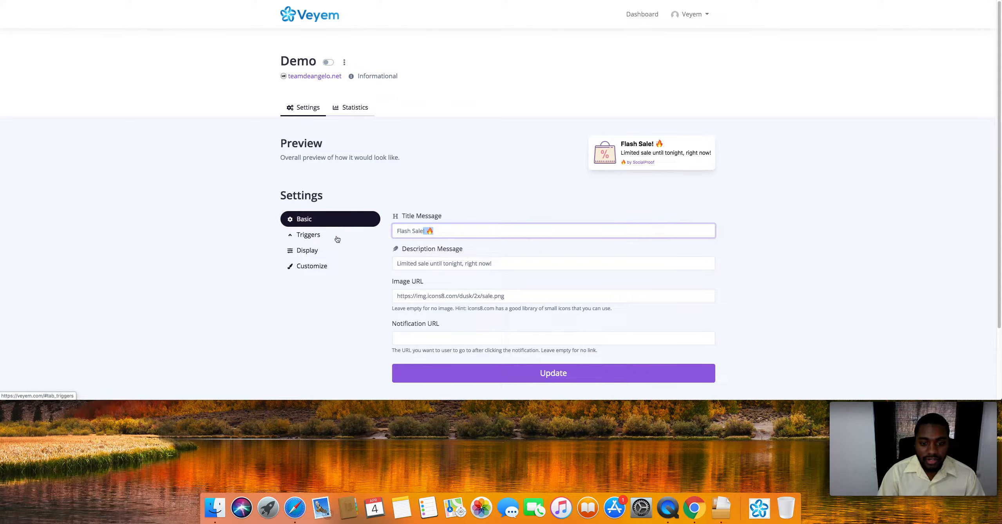
pyautogui.moveTo(425, 231); pyautogui.dragTo(386, 234)
pyautogui.write('Free Sample')
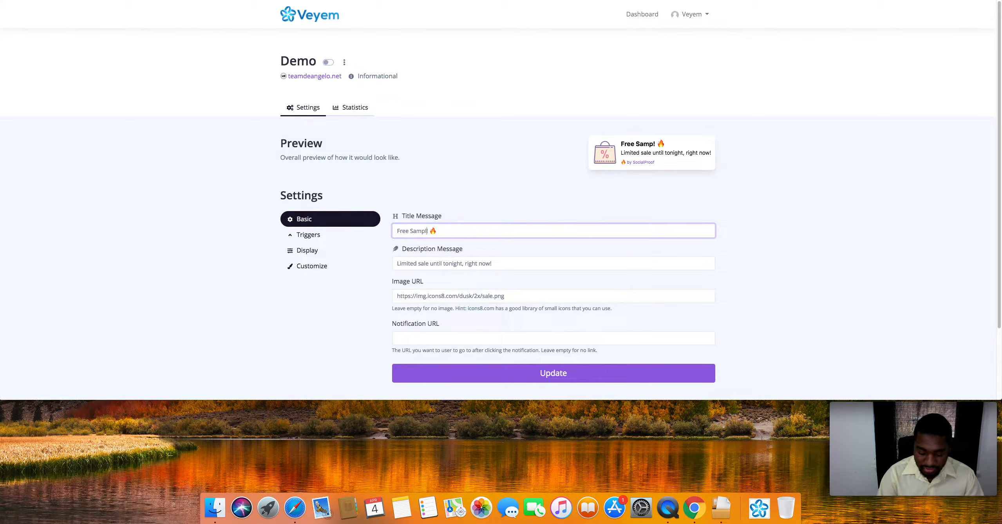
# Complete the notification's title message as "Free Samples - Click Here!", keeping the fire emoji at the end
pyautogui.write('s ')
pyautogui.write('- CLick H')
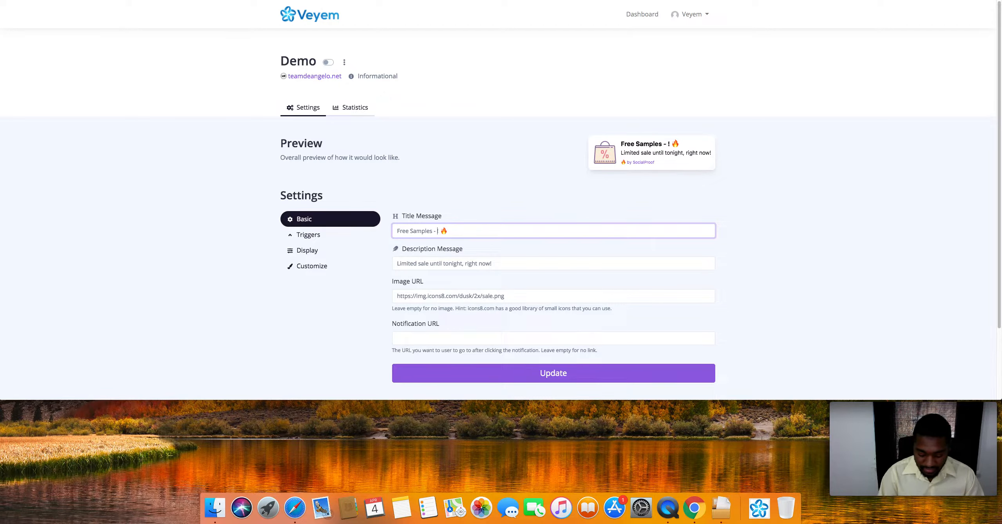
pyautogui.press('BackSpace')
pyautogui.press('BackSpace')
pyautogui.press('BackSpace')
pyautogui.press('BackSpace')
pyautogui.press('BackSpace')
pyautogui.press('BackSpace')
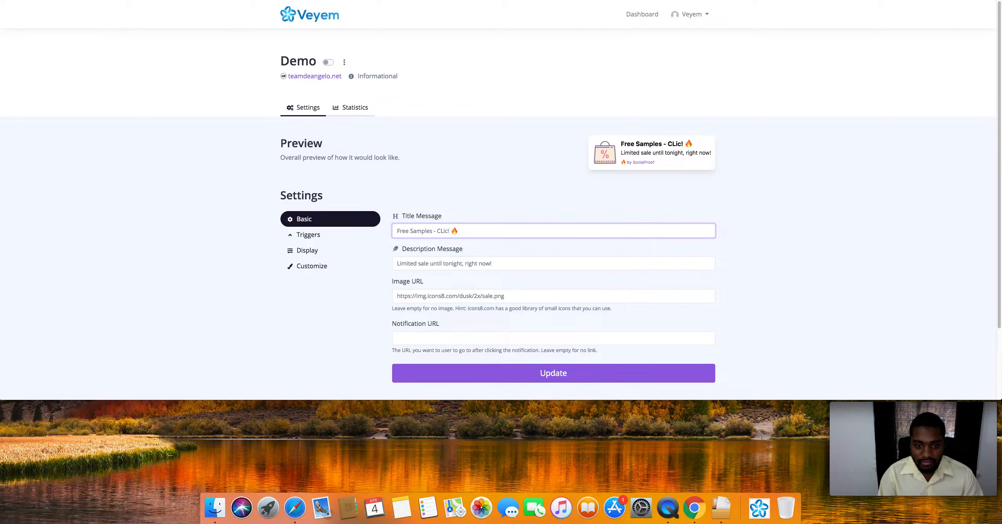
pyautogui.write('lick Here')
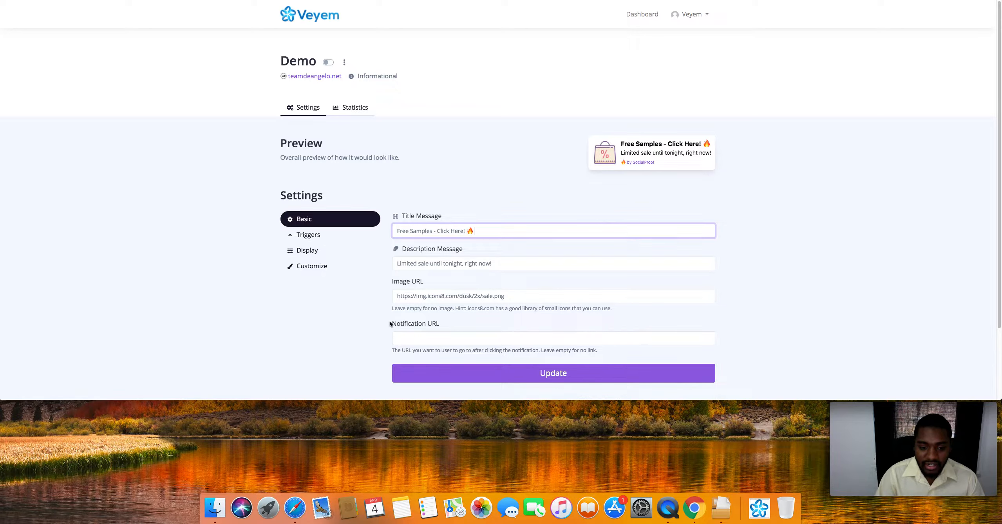
pyautogui.moveTo(390, 323); pyautogui.dragTo(444, 323)
pyautogui.click(423, 343)
pyautogui.write('https://admin.oryax.com/go/2456/29')
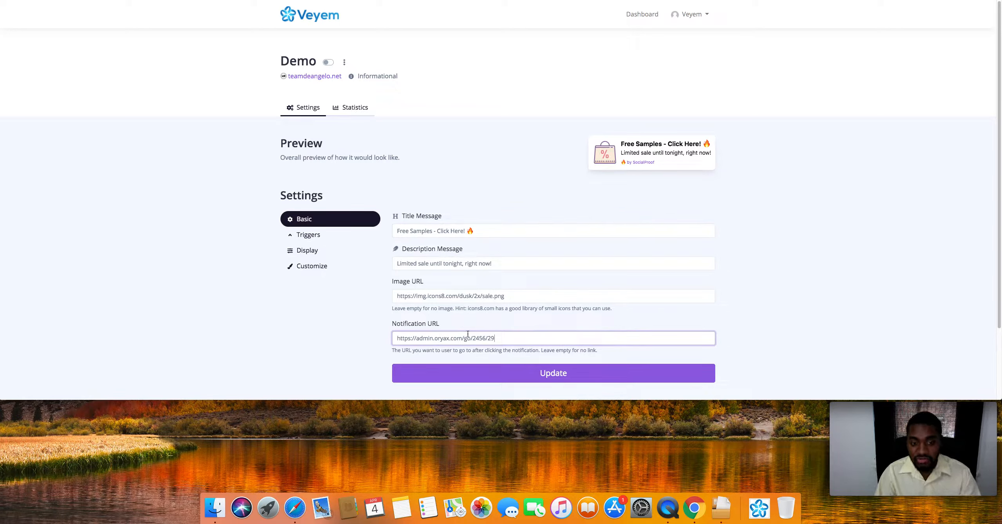
pyautogui.click(478, 374)
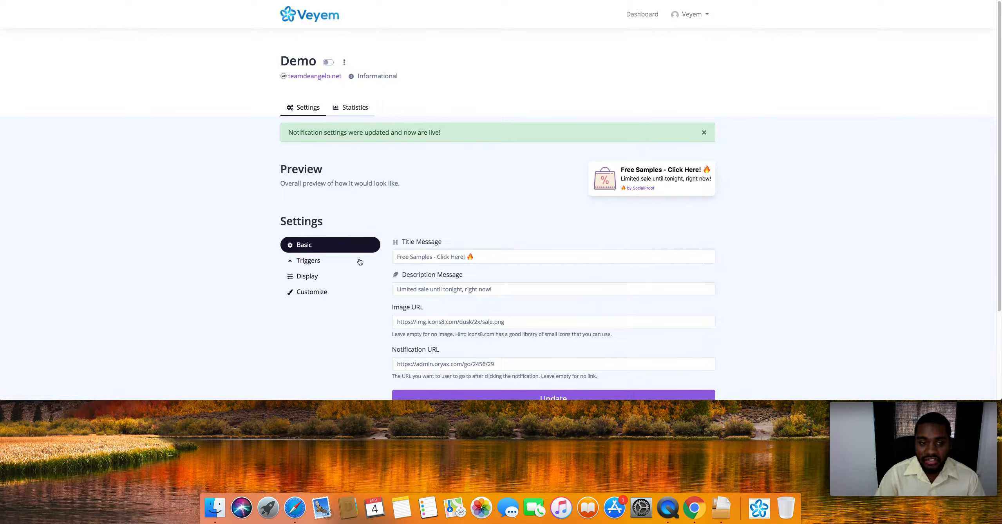
# Try limiting the notification to an exact-match page URL, and restore the trigger to all pages
pyautogui.click(360, 262)
pyautogui.click(395, 243)
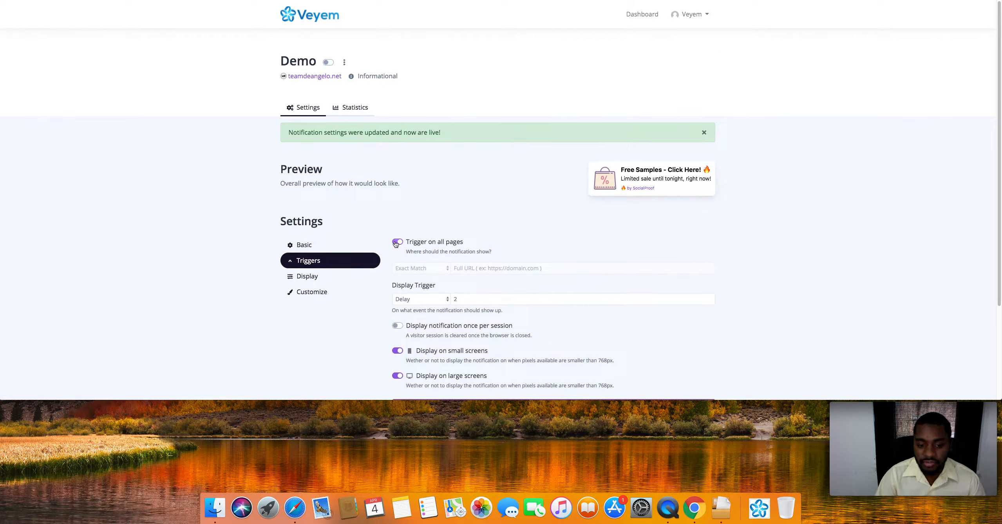
pyautogui.click(495, 268)
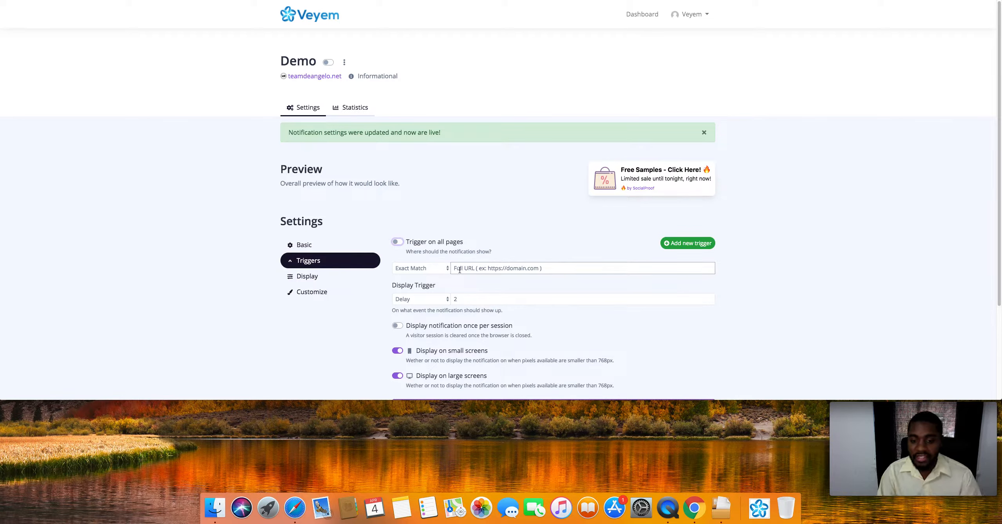
pyautogui.click(398, 242)
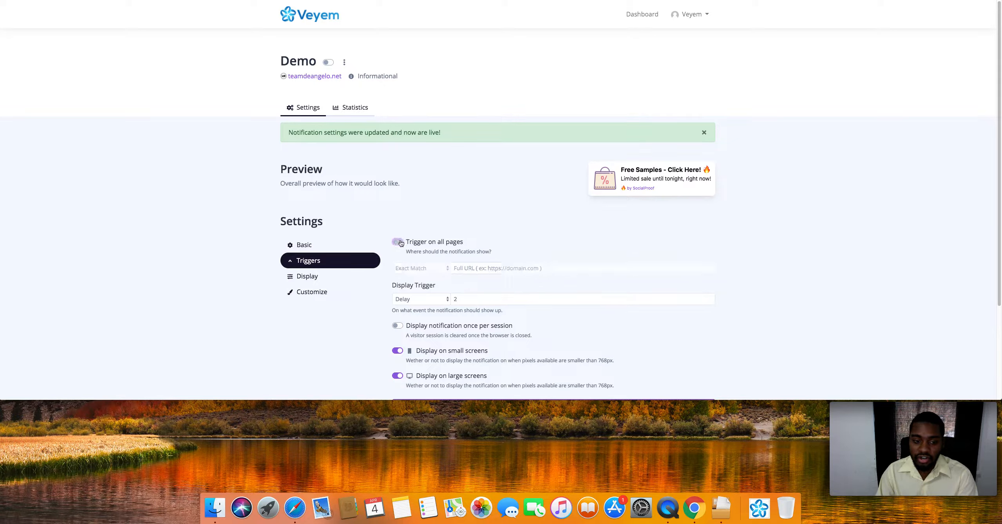
pyautogui.click(398, 243)
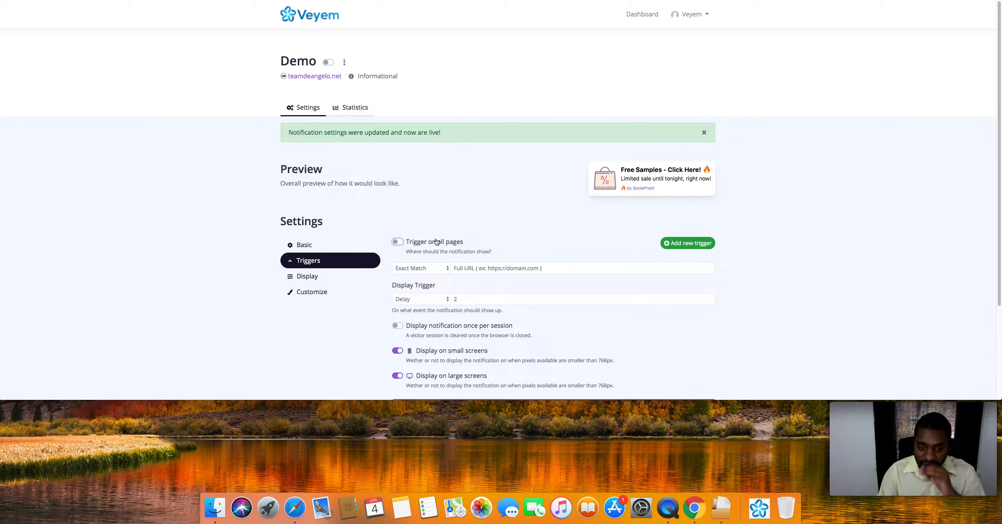
pyautogui.click(468, 270)
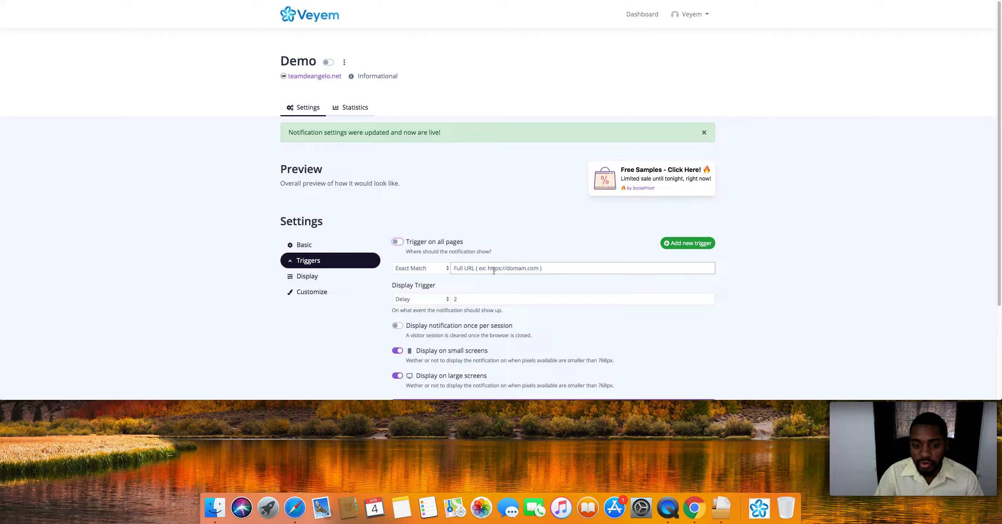
pyautogui.click(398, 242)
# Try display durations of -1 and 60, check the Bottom Left display position, and restore the duration to 5 seconds
pyautogui.click(324, 278)
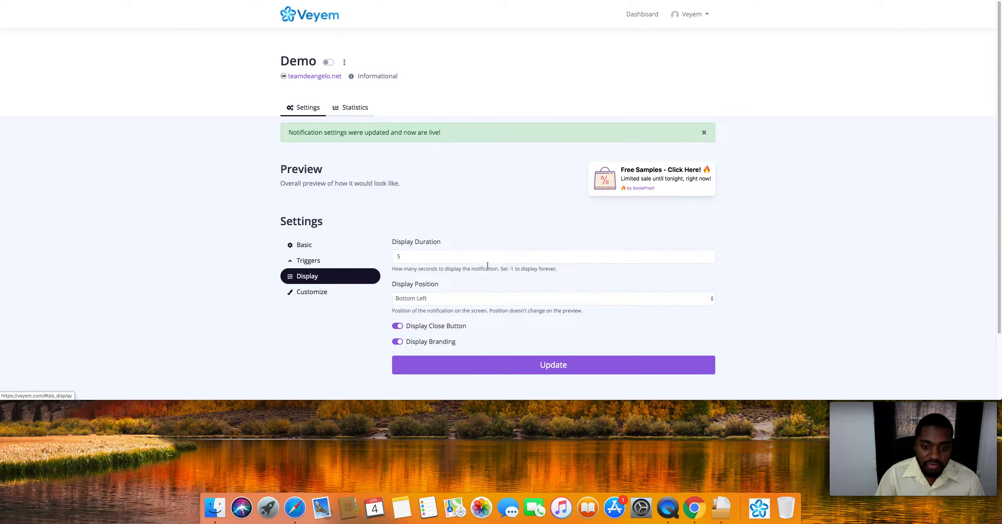
pyautogui.click(470, 254)
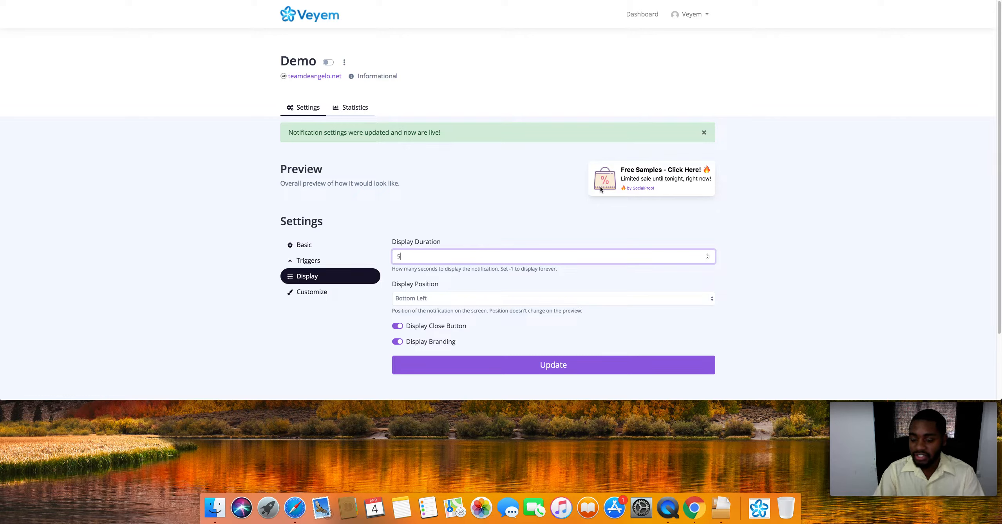
pyautogui.moveTo(568, 255); pyautogui.dragTo(385, 262)
pyautogui.write('-1')
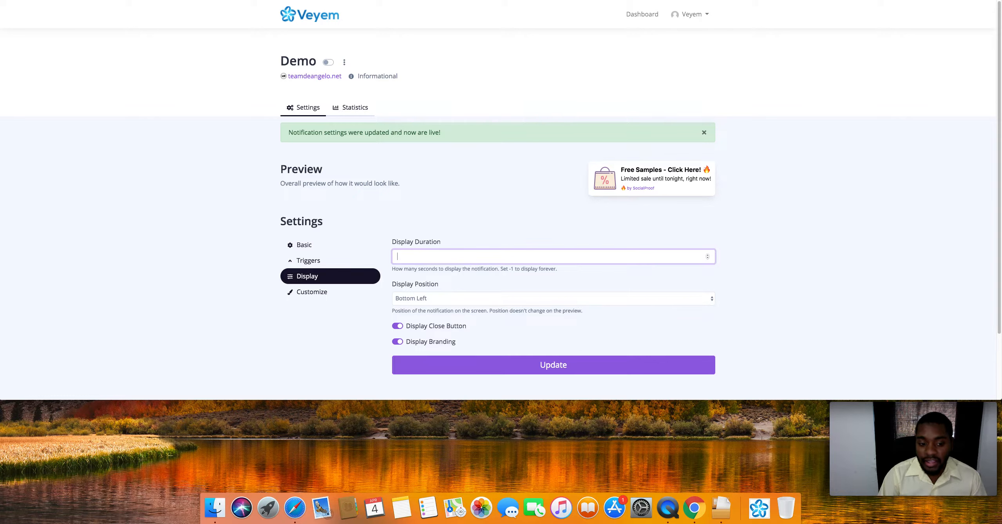
pyautogui.write('60')
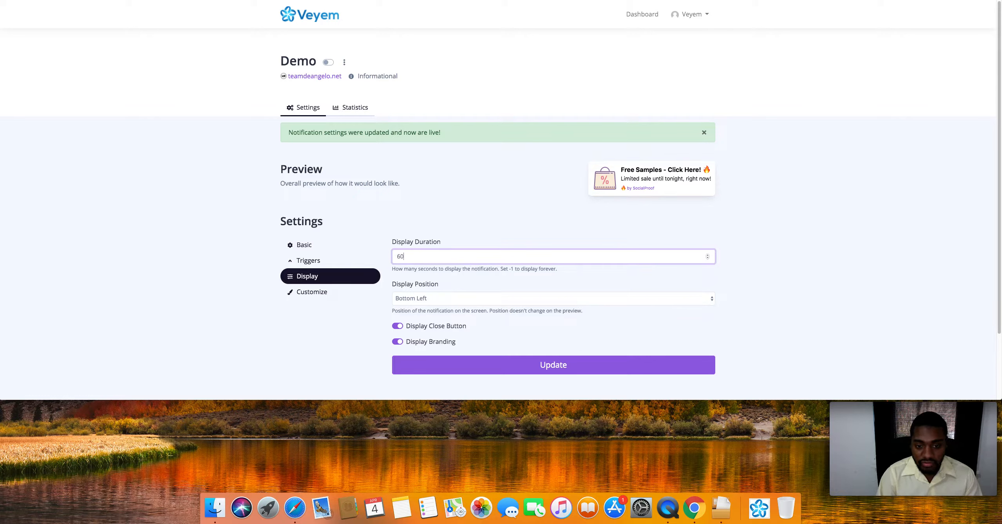
pyautogui.press('BackSpace')
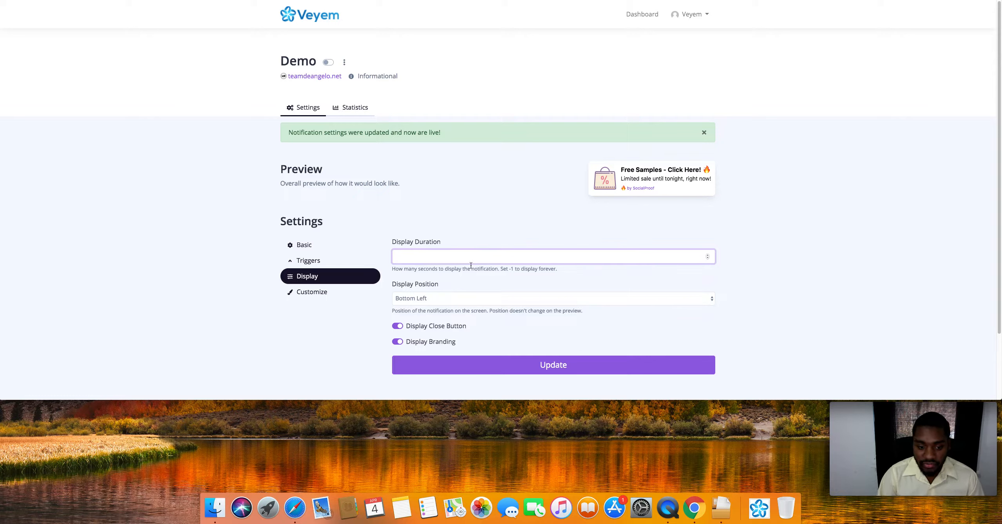
pyautogui.click(480, 294)
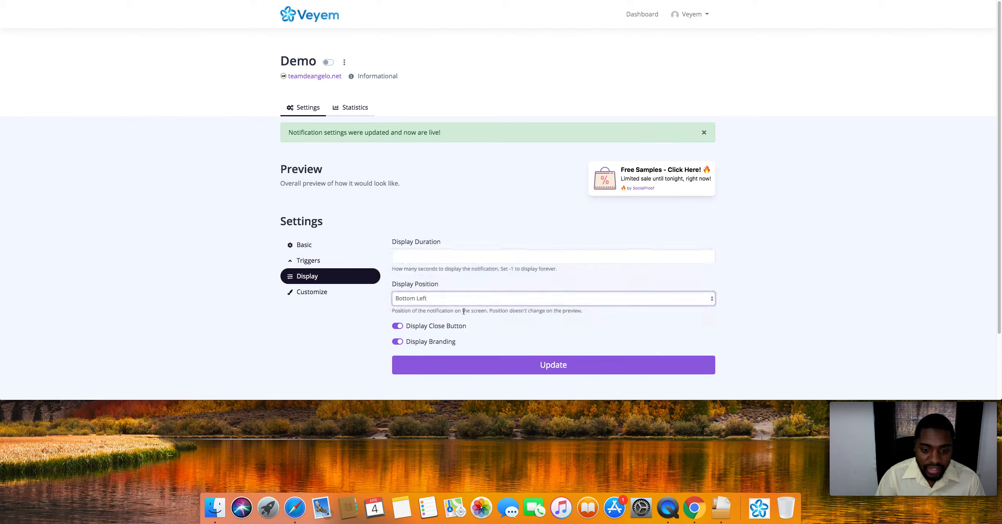
pyautogui.click(448, 260)
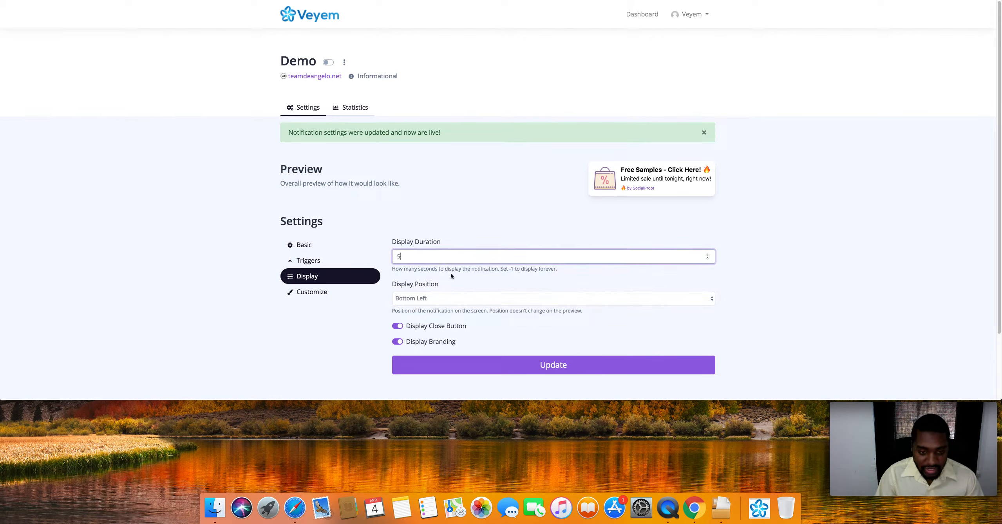
# Activate and save the Demo notification, and test it by opening its link on the reloaded Team DeAngelo home page
pyautogui.click(328, 64)
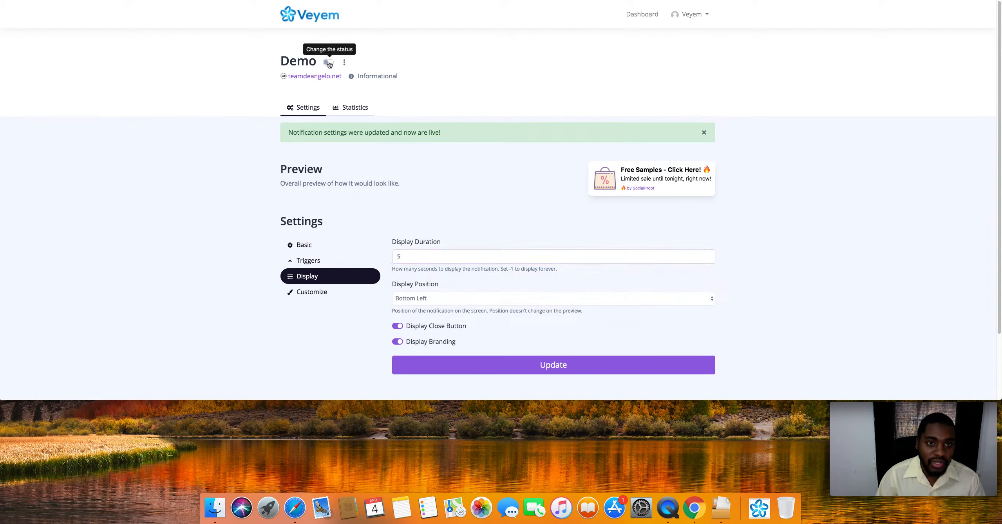
pyautogui.click(426, 366)
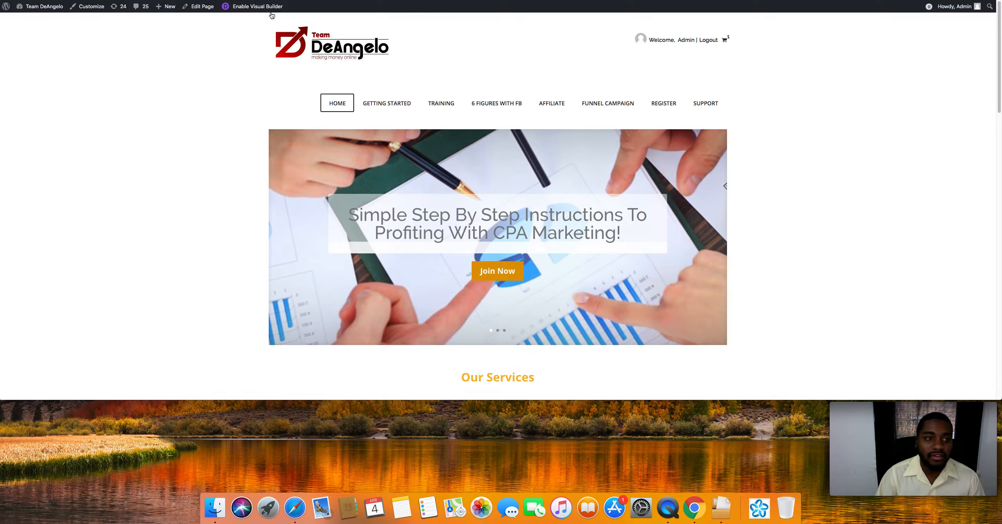
pyautogui.press('super+r')
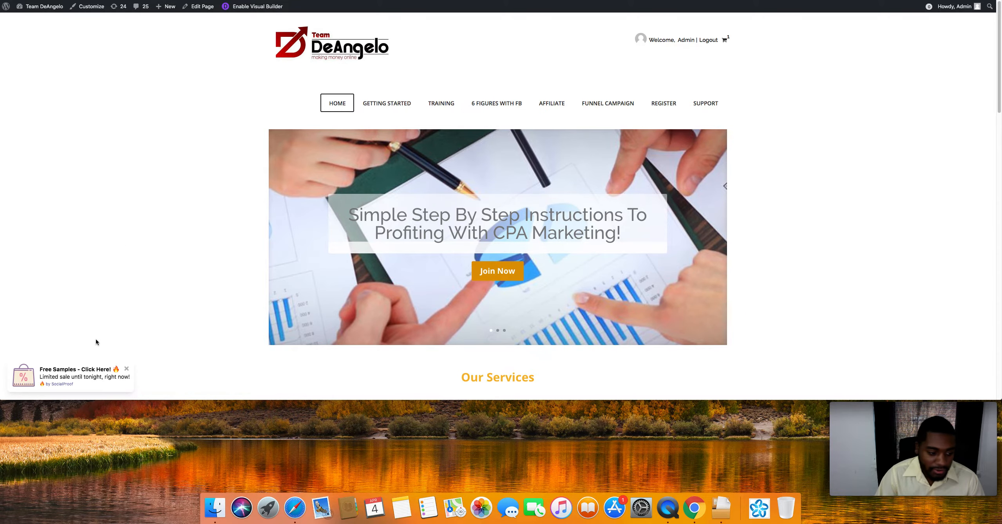
pyautogui.click(85, 370)
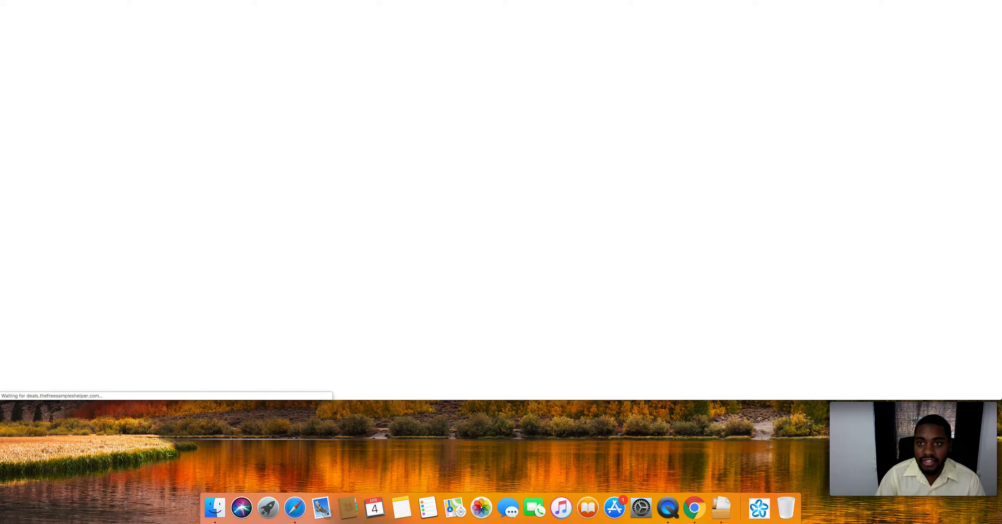